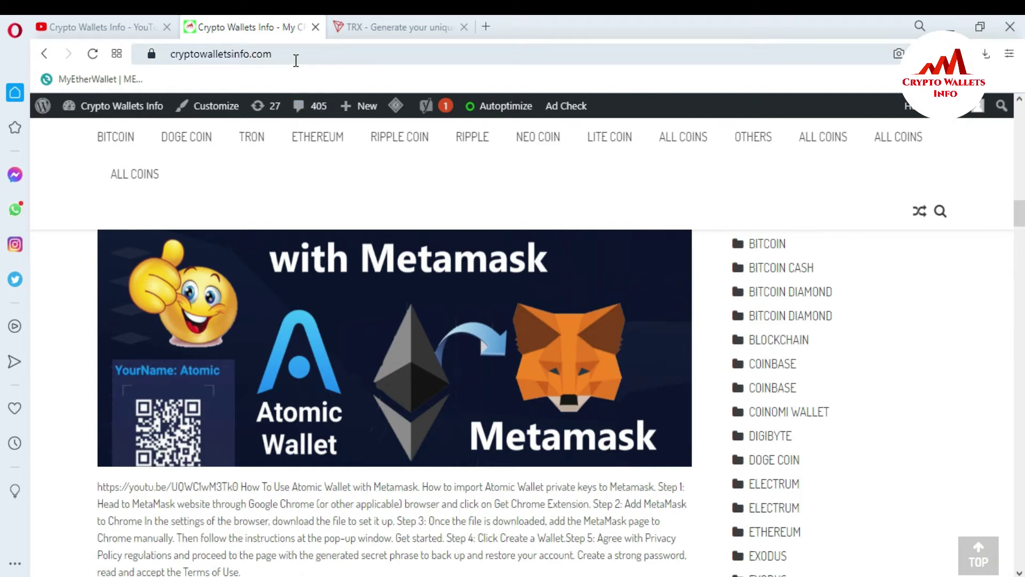
Show the generated TRX paper wallet and highlight its public address and private key
{"action": "left_click", "coordinate": [389, 24]}
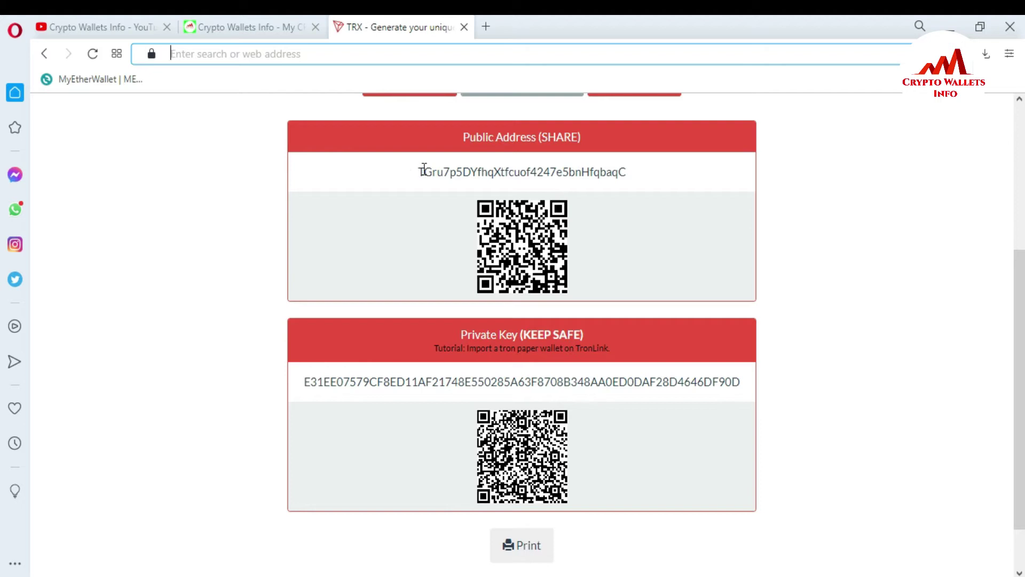
{"action": "left_click_drag", "start_coordinate": [419, 171], "coordinate": [614, 169]}
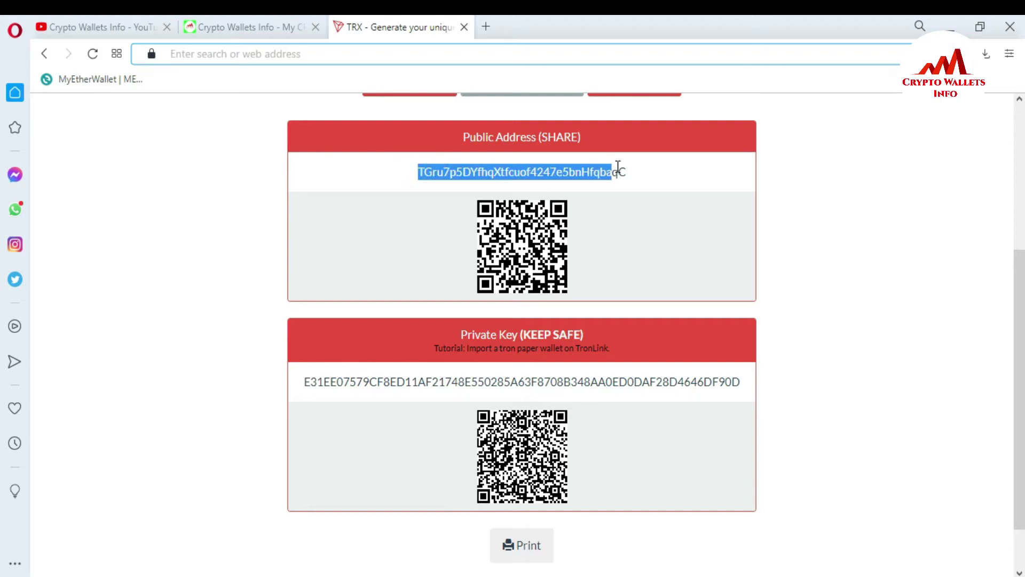
{"action": "left_click_drag", "start_coordinate": [306, 380], "coordinate": [453, 383]}
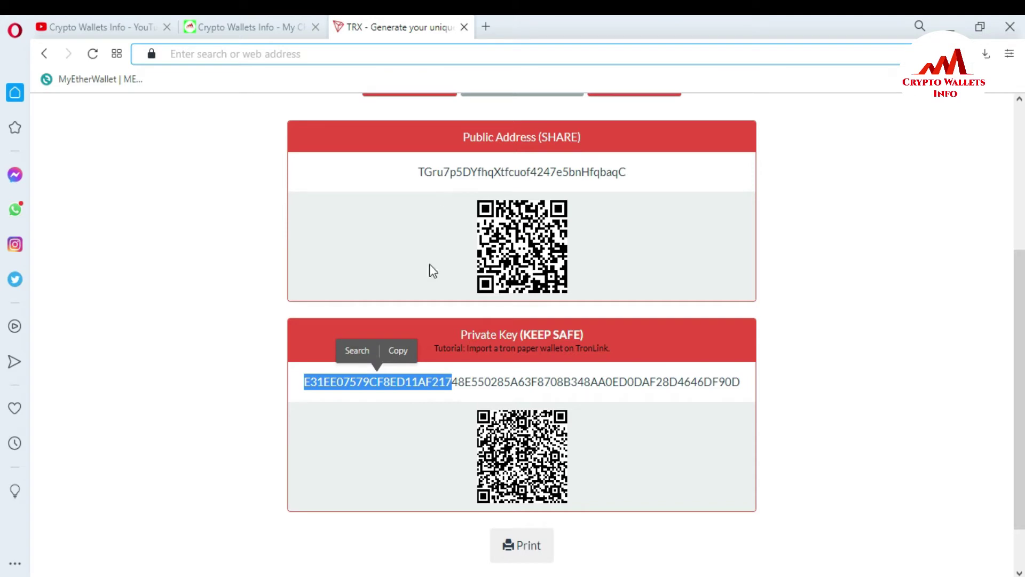
{"action": "left_click", "coordinate": [304, 381]}
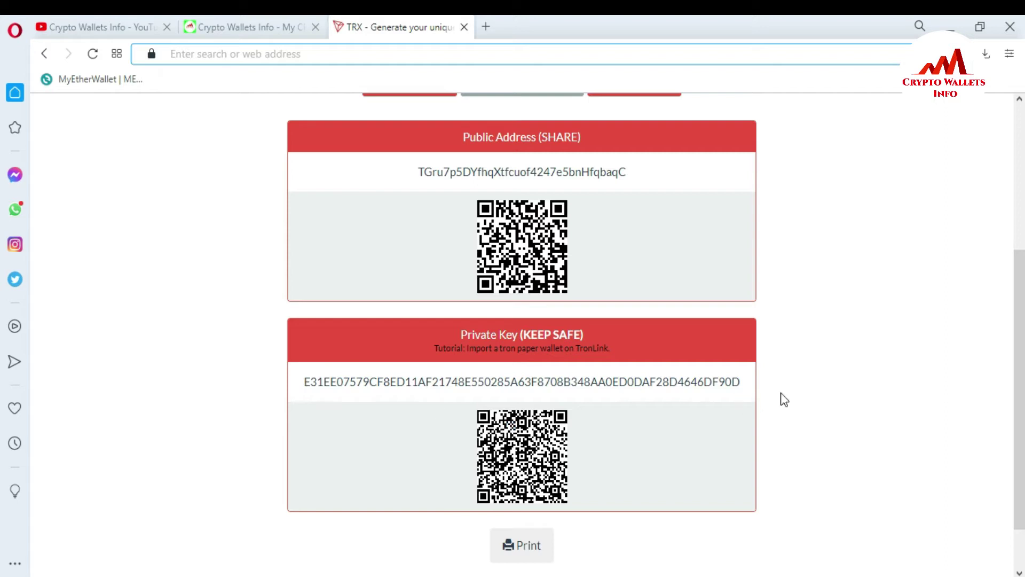
Unlock Exodus with the wallet password, correcting a mistyped character first
{"action": "left_click", "coordinate": [719, 575]}
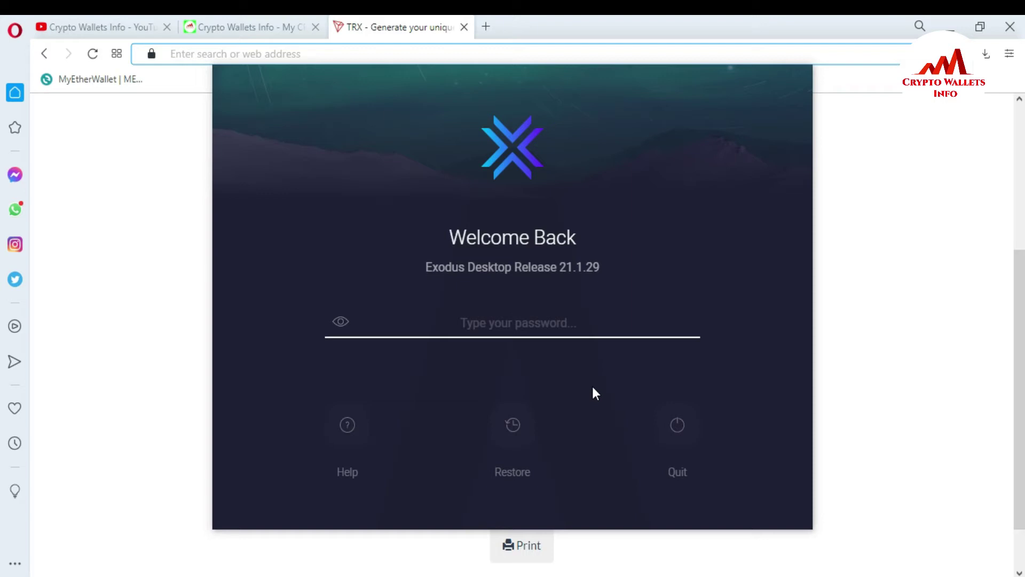
{"action": "type", "text": "••••••••••••••••"}
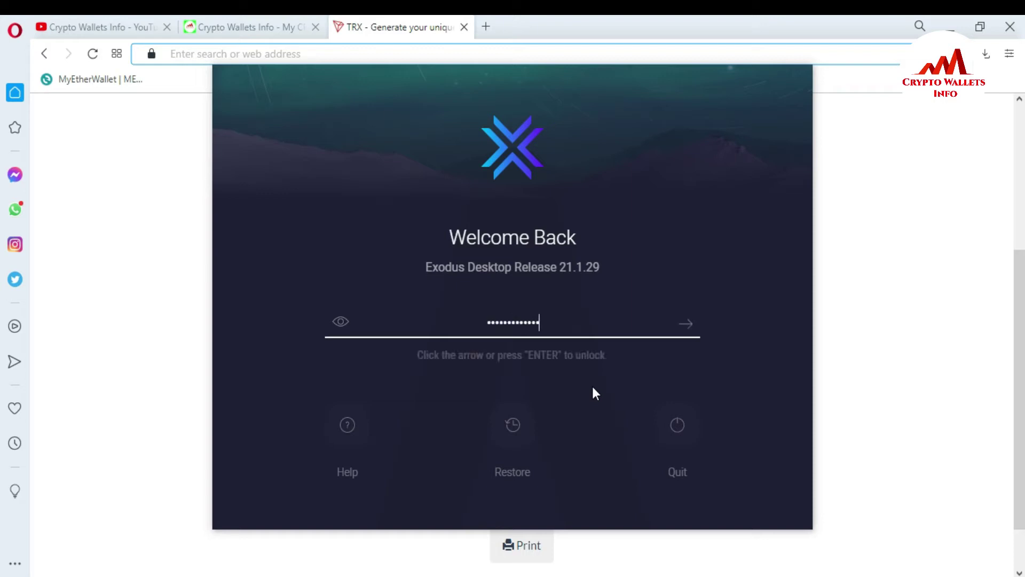
{"action": "key", "text": "BackSpace"}
{"action": "left_click", "coordinate": [686, 322]}
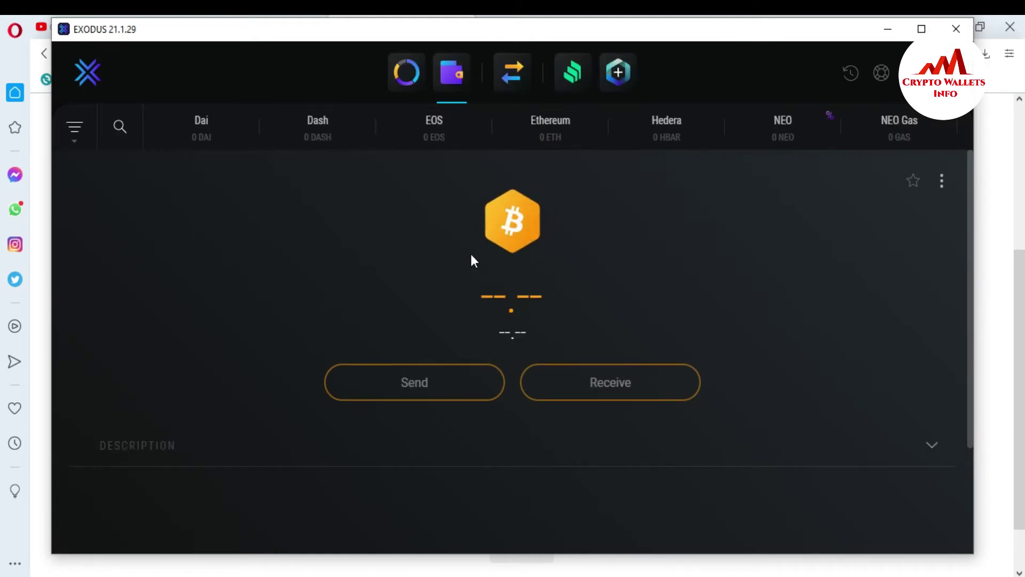
Review the portfolio's asset table, then open the Tron wallet holding 3.80 TRX
{"action": "left_click", "coordinate": [84, 79]}
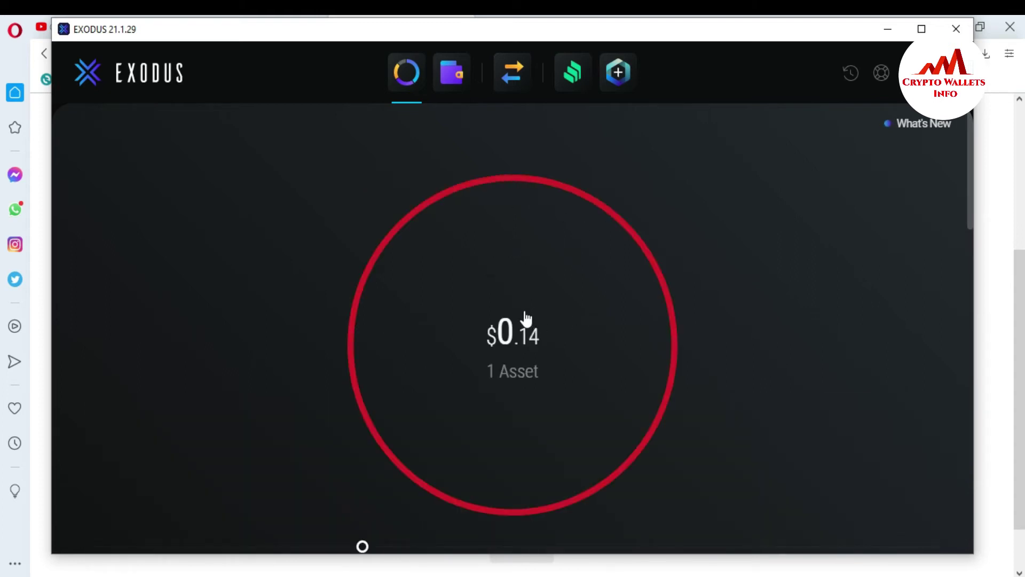
{"action": "left_click", "coordinate": [970, 146]}
{"action": "left_click_drag", "start_coordinate": [970, 154], "coordinate": [976, 264]}
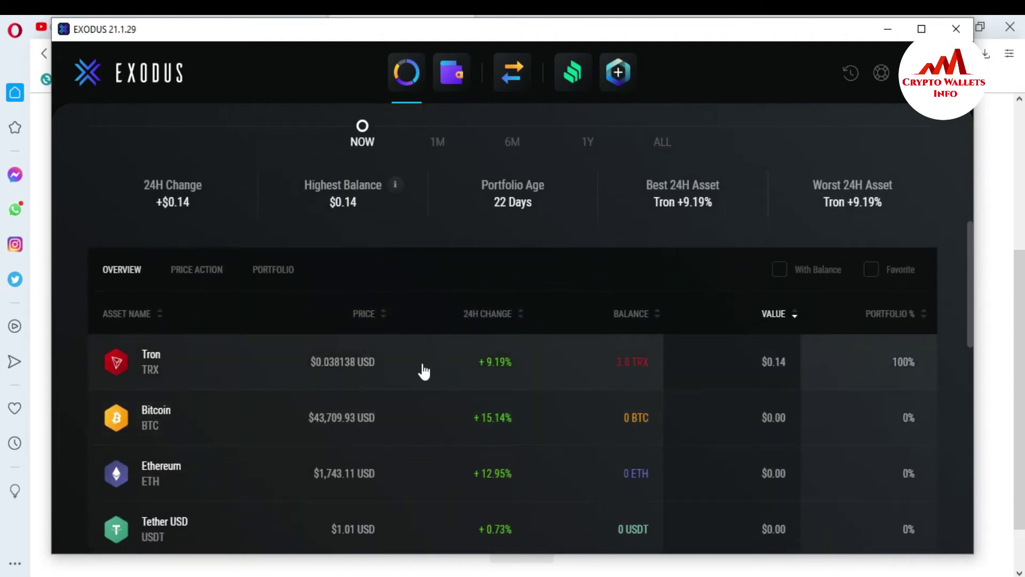
{"action": "left_click", "coordinate": [378, 368]}
{"action": "left_click", "coordinate": [380, 376]}
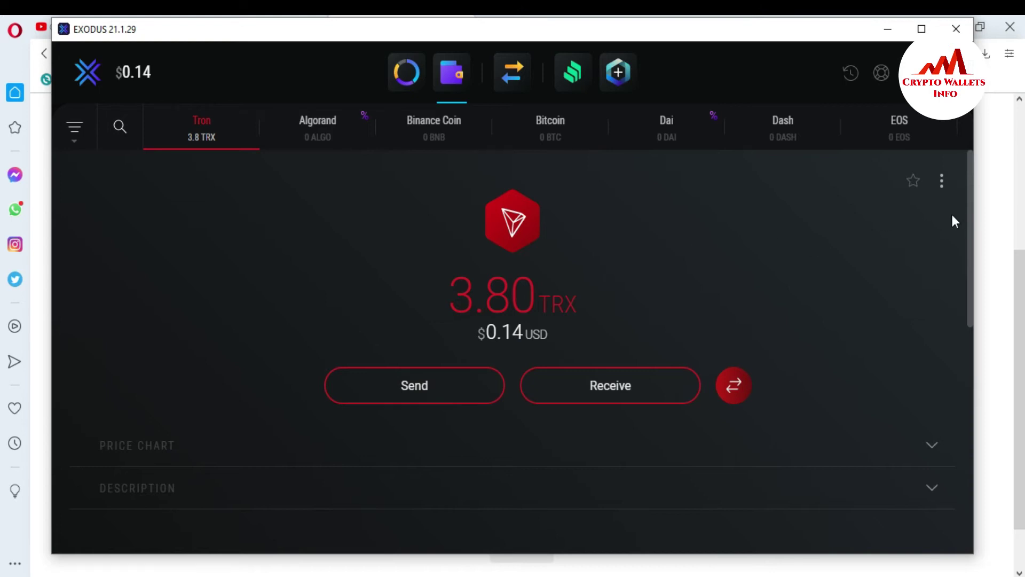
Open Tron's Move Funds private-key prompt, then minimize Exodus to reach the paper wallet
{"action": "left_click", "coordinate": [943, 184]}
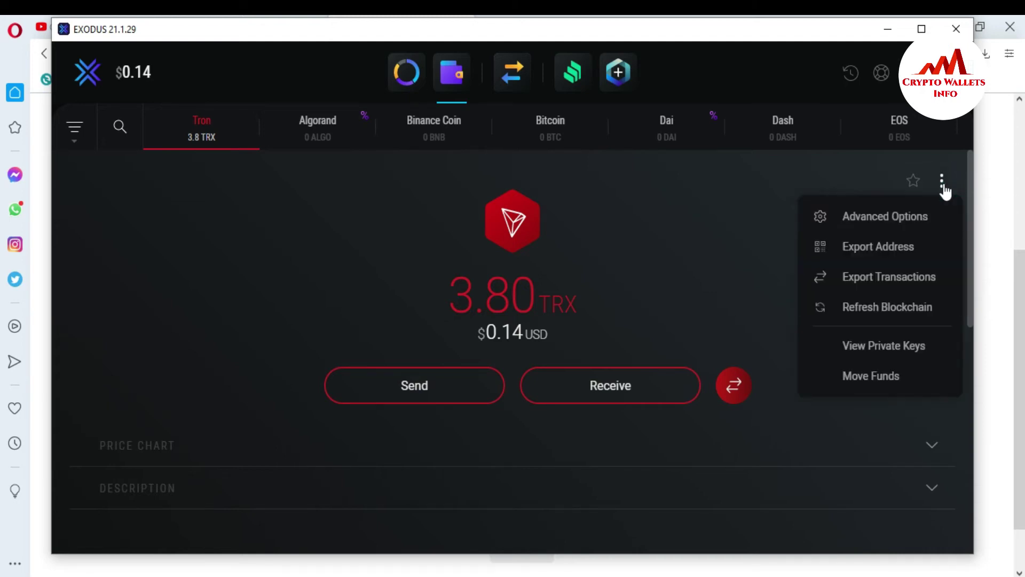
{"action": "left_click", "coordinate": [881, 376]}
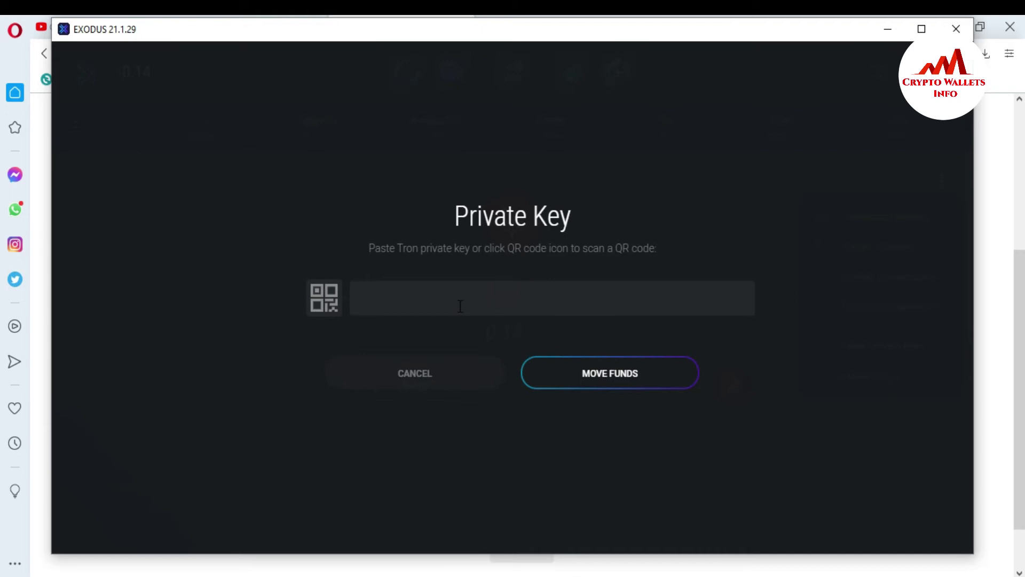
{"action": "left_click", "coordinate": [886, 34]}
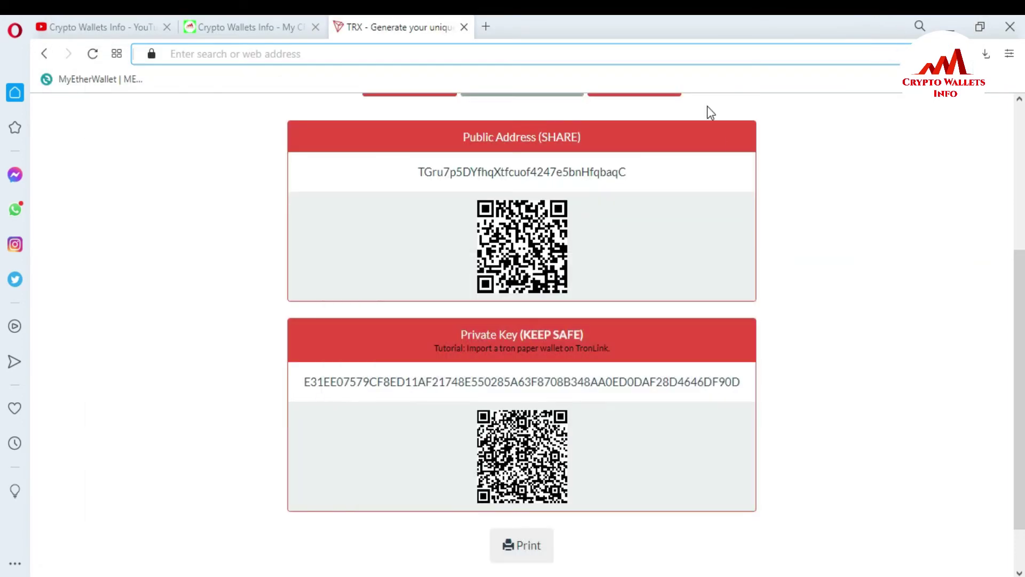
{"action": "left_click_drag", "start_coordinate": [305, 382], "coordinate": [311, 382]}
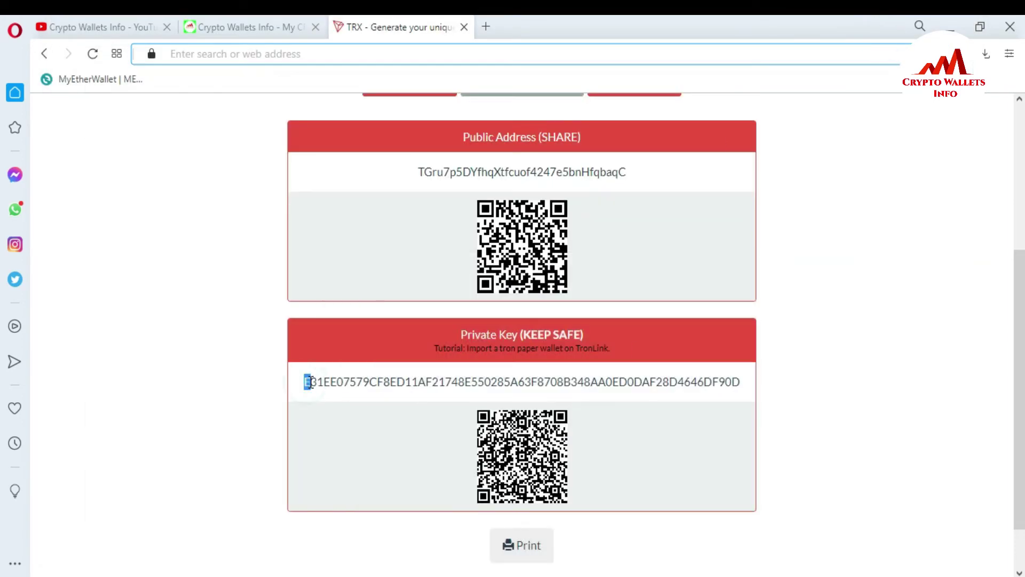
Open tronscan.org in a new browser tab from the 'tronsc' address-bar suggestion
{"action": "left_click", "coordinate": [488, 29]}
{"action": "left_click", "coordinate": [470, 55]}
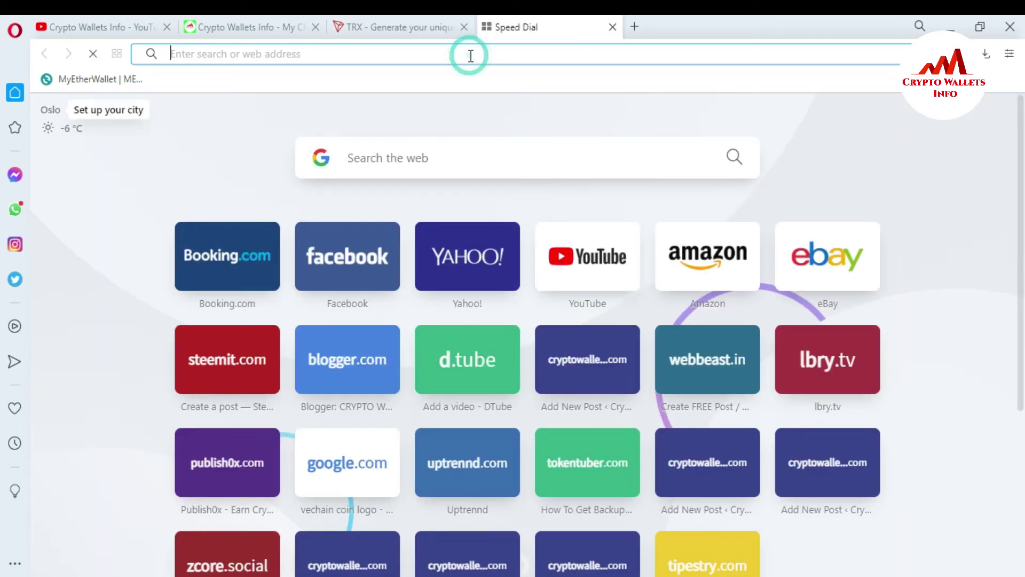
{"action": "type", "text": "tr"}
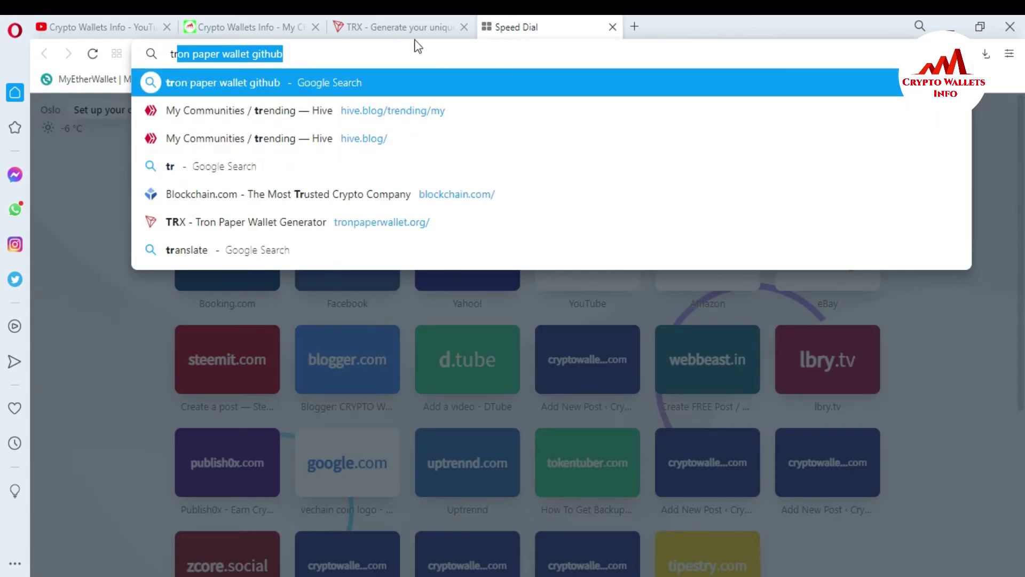
{"action": "type", "text": "on"}
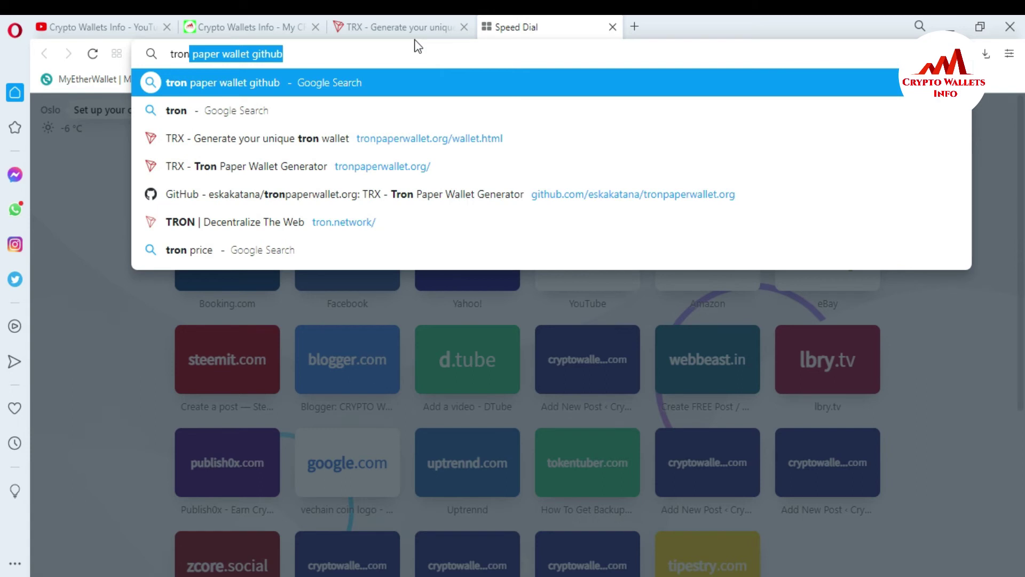
{"action": "type", "text": "sc"}
{"action": "left_click", "coordinate": [412, 107]}
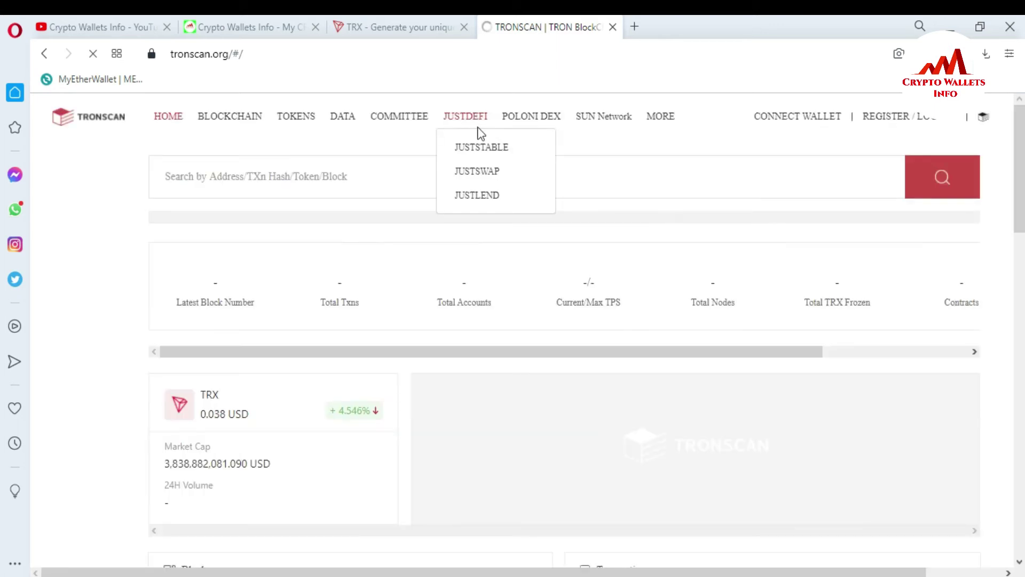
{"action": "mouse_move", "coordinate": [381, 112]}
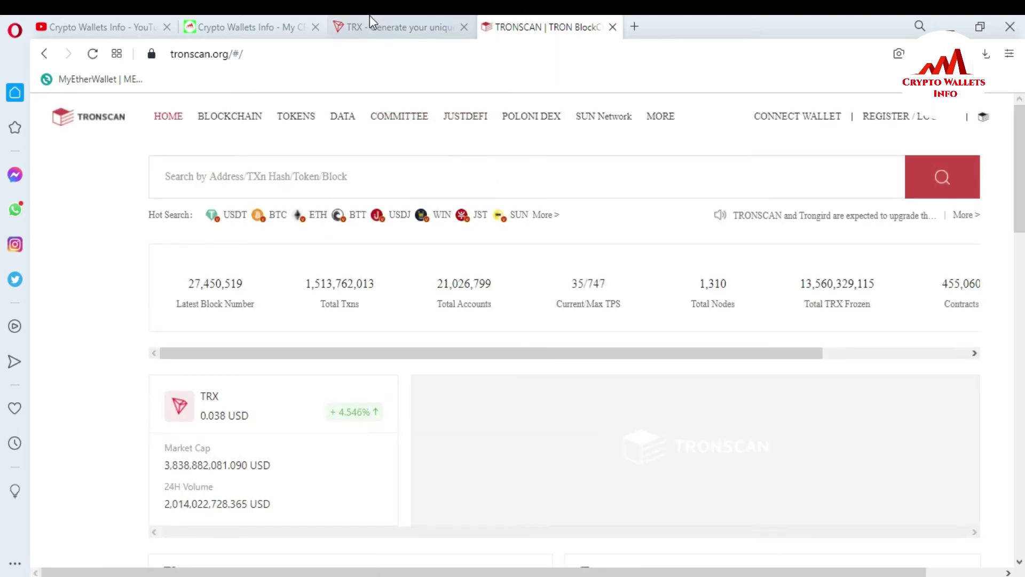
Search Tronscan for the paper wallet's copied public address
{"action": "left_click", "coordinate": [384, 27]}
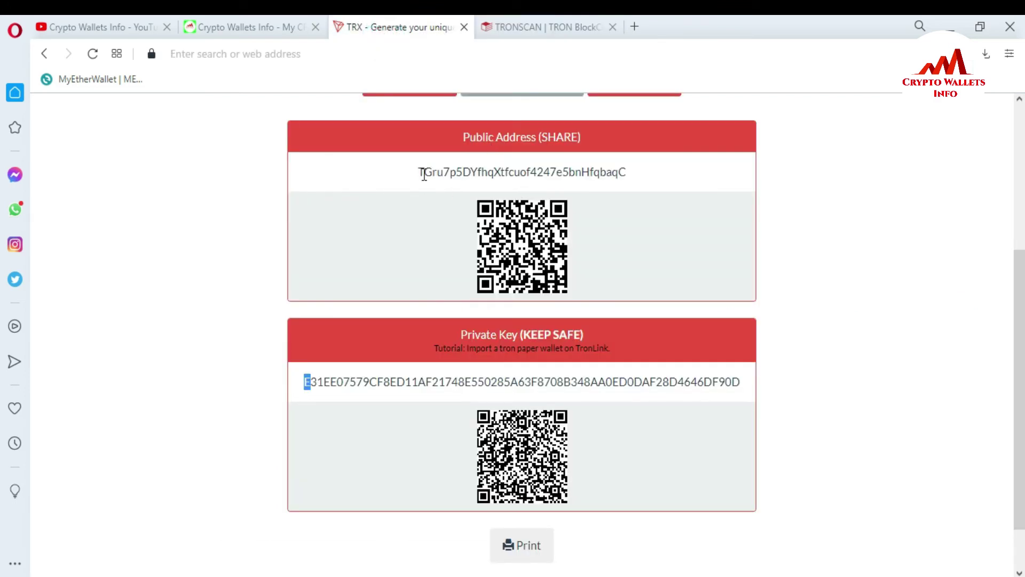
{"action": "left_click_drag", "start_coordinate": [421, 174], "coordinate": [636, 185]}
{"action": "key", "text": "ctrl+c"}
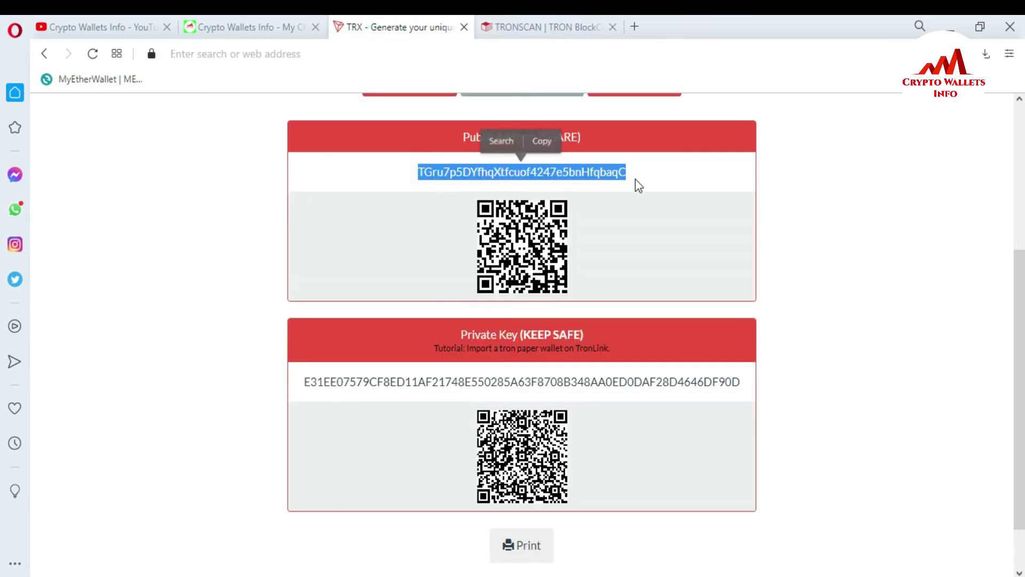
{"action": "left_click", "coordinate": [537, 22]}
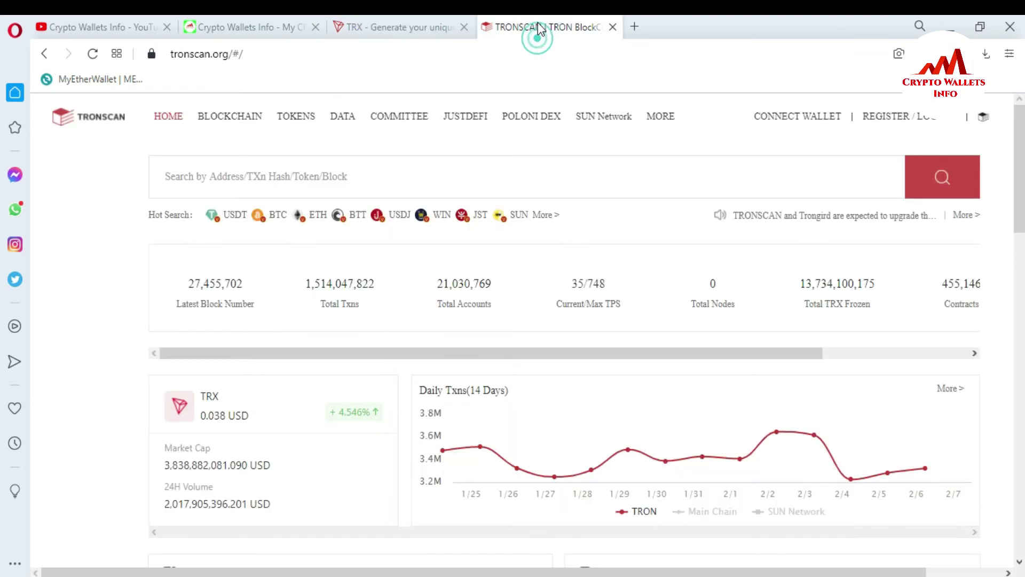
{"action": "left_click", "coordinate": [385, 178]}
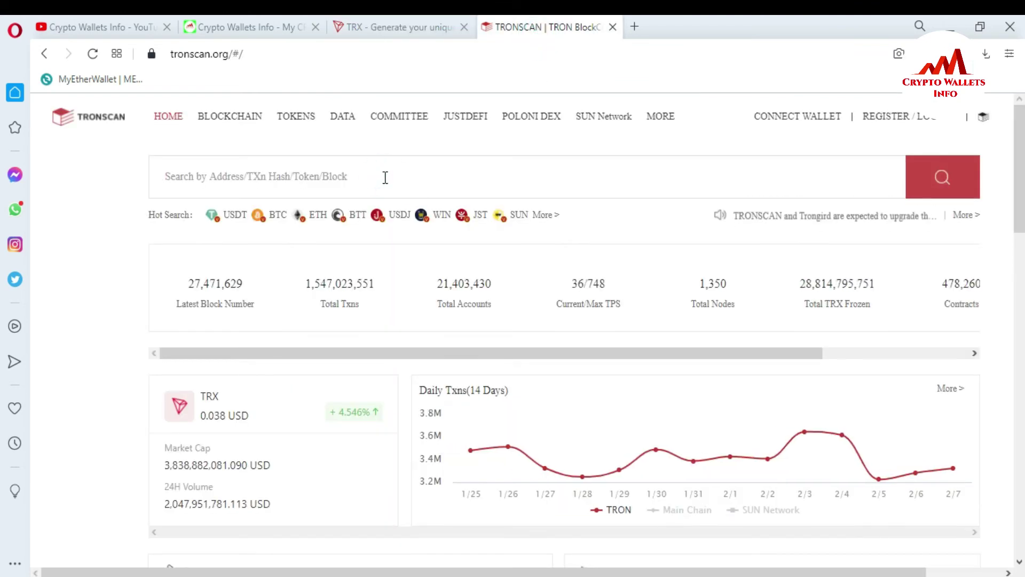
{"action": "key", "text": "ctrl+v"}
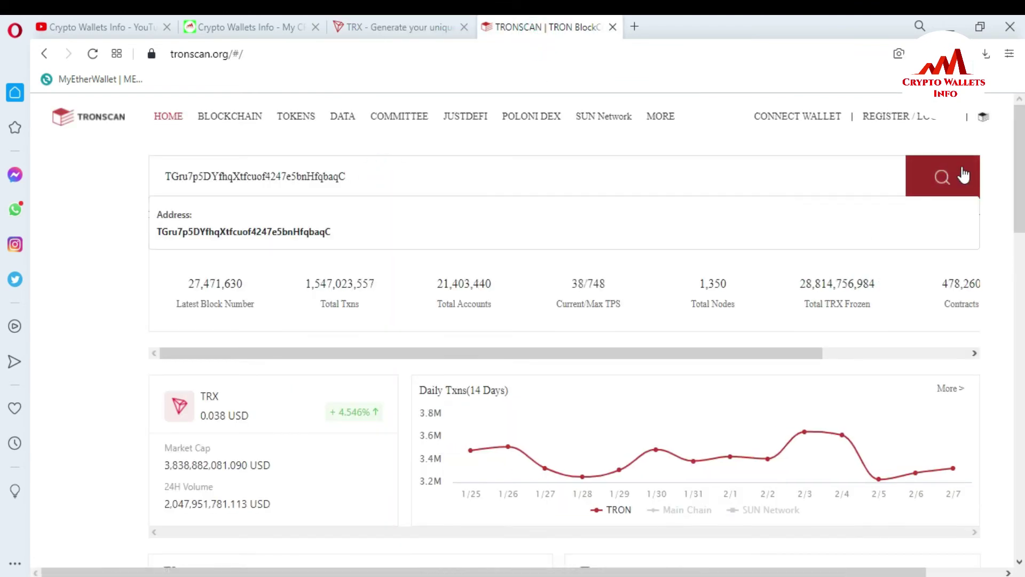
{"action": "left_click", "coordinate": [964, 174]}
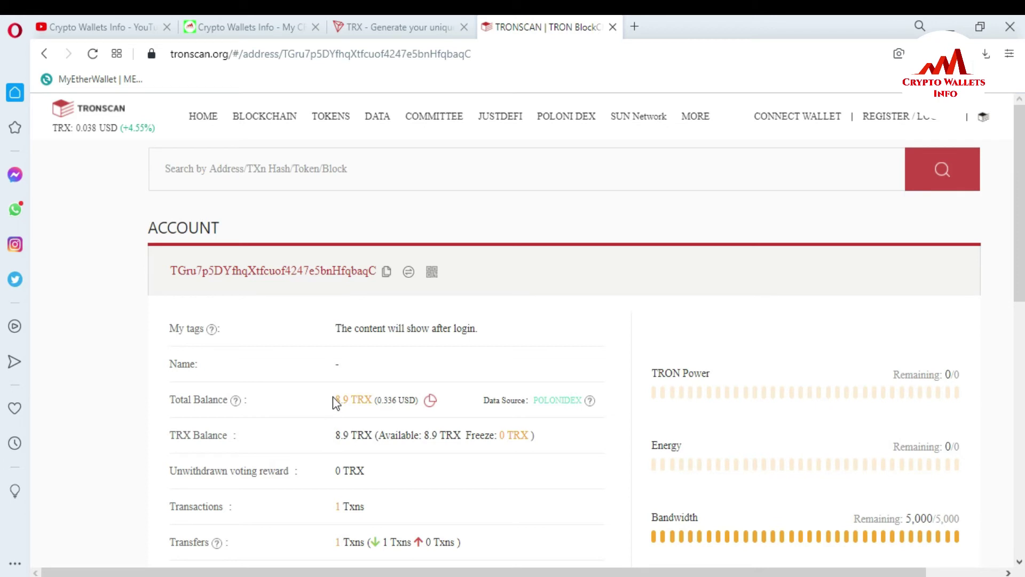
Note the 8.9 TRX balance, then copy the paper wallet's full private key
{"action": "left_click_drag", "start_coordinate": [338, 396], "coordinate": [390, 398]}
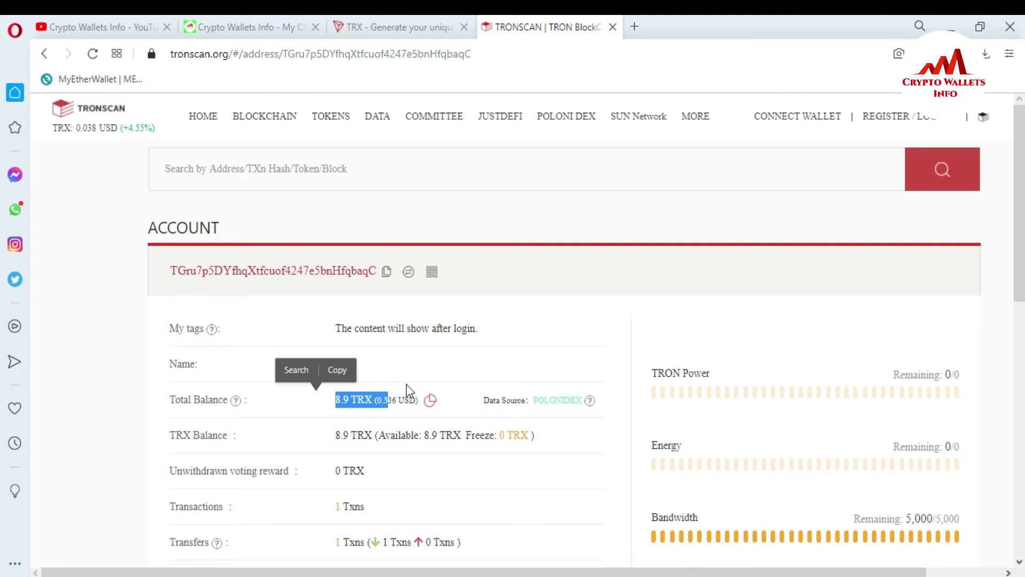
{"action": "left_click", "coordinate": [363, 26]}
{"action": "left_click_drag", "start_coordinate": [303, 382], "coordinate": [743, 382]}
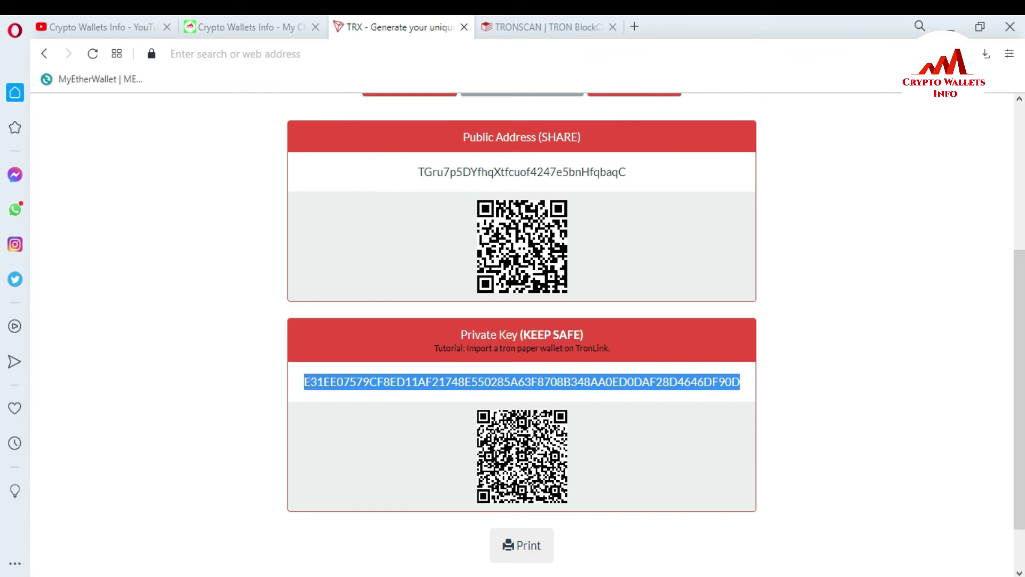
Paste the paper wallet's private key into Exodus Move Funds and submit it
{"action": "key", "text": "alt+Tab"}
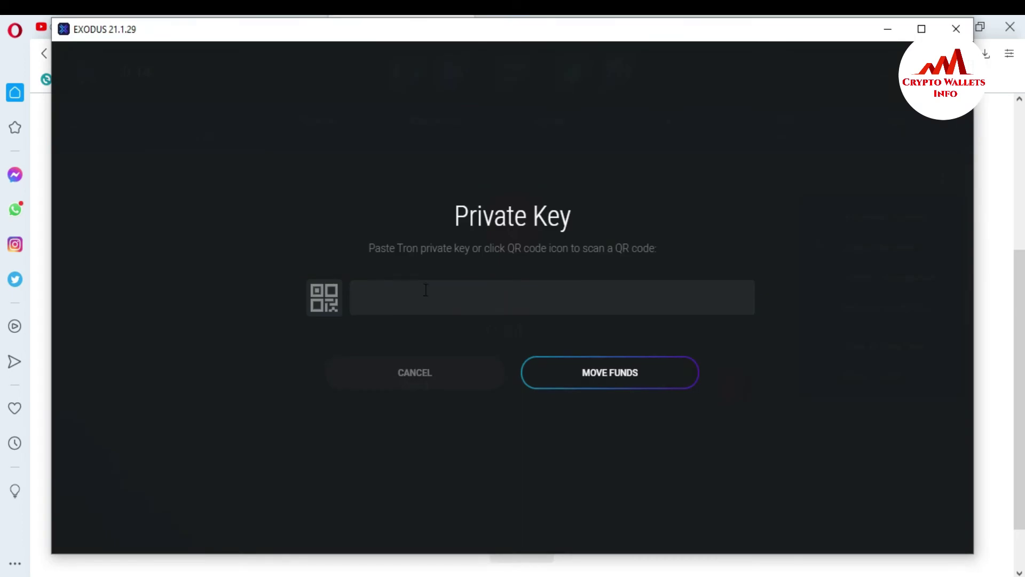
{"action": "left_click", "coordinate": [448, 305]}
{"action": "key", "text": "ctrl+v"}
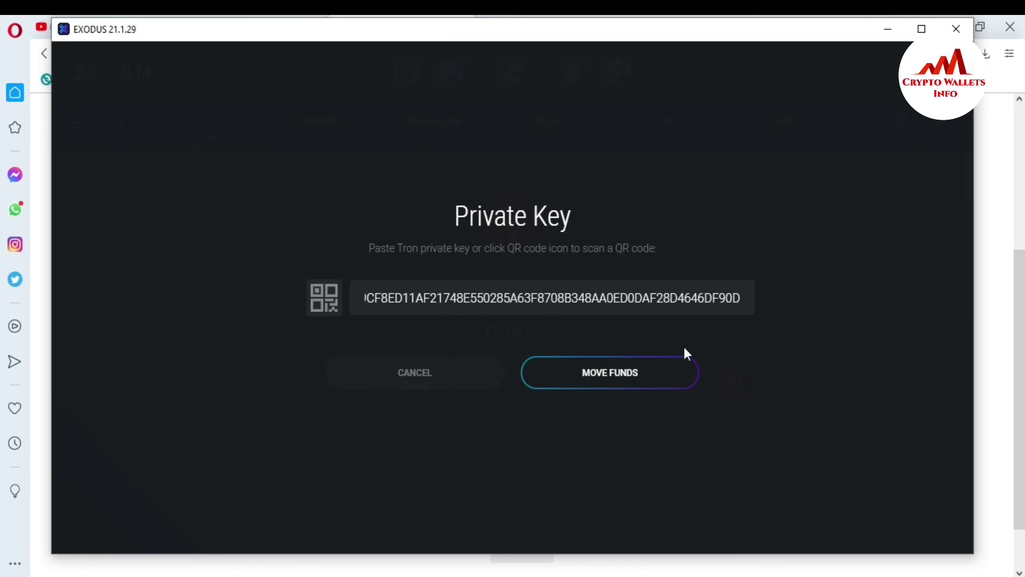
{"action": "left_click", "coordinate": [626, 384]}
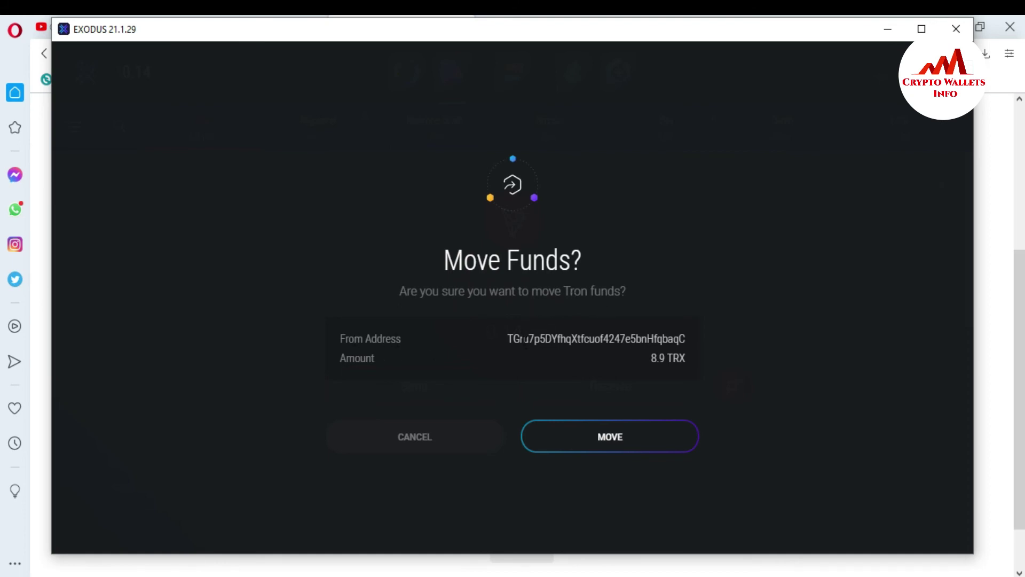
Verify the From Address matches the paper wallet's public address, then confirm moving 8.9 TRX
{"action": "double_click", "coordinate": [682, 340]}
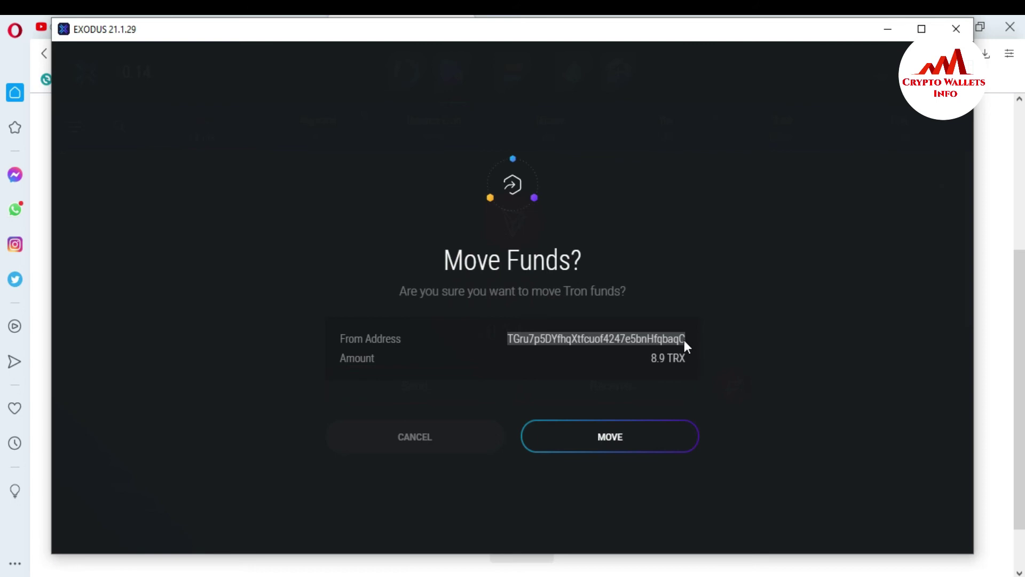
{"action": "left_click", "coordinate": [887, 29]}
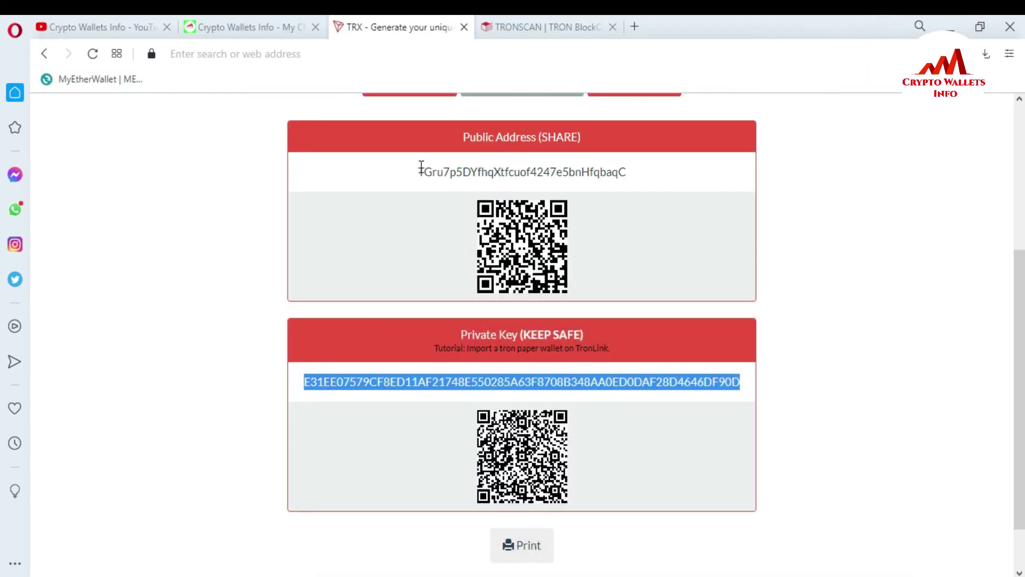
{"action": "left_click_drag", "start_coordinate": [418, 171], "coordinate": [425, 170]}
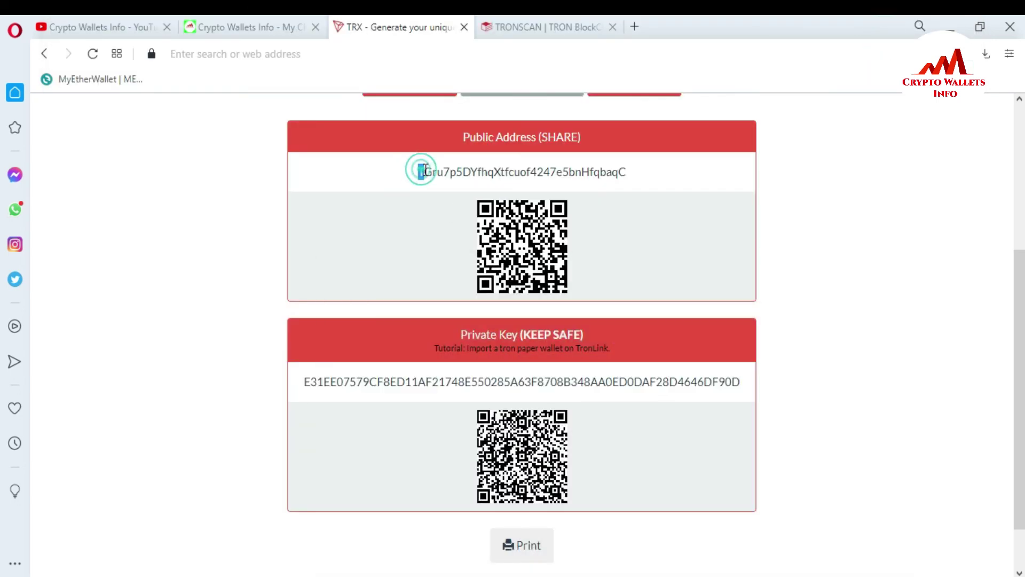
{"action": "left_click", "coordinate": [613, 171]}
{"action": "left_click_drag", "start_coordinate": [627, 172], "coordinate": [630, 171]}
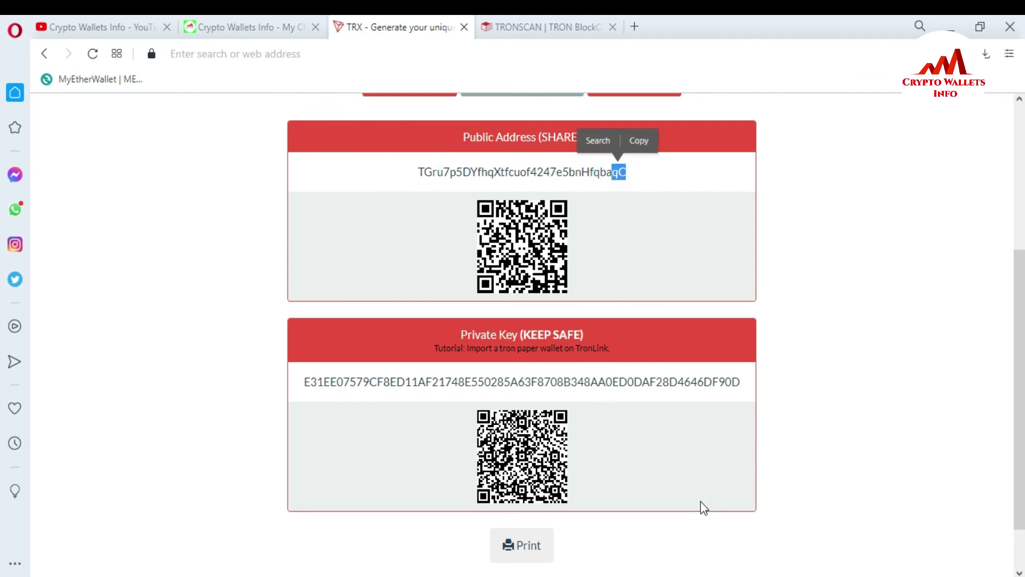
{"action": "left_click", "coordinate": [744, 574]}
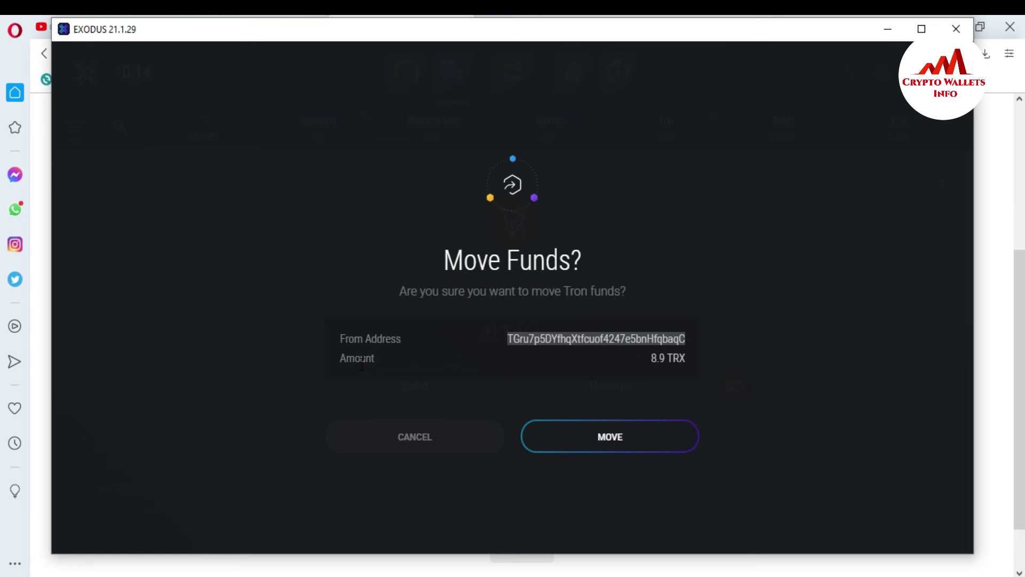
{"action": "left_click", "coordinate": [650, 358]}
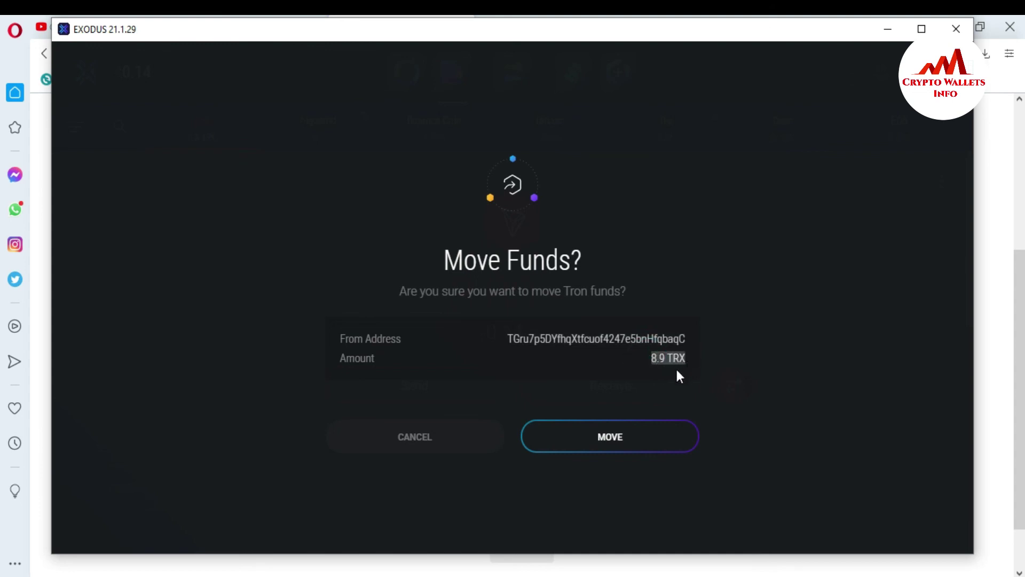
{"action": "left_click", "coordinate": [607, 434]}
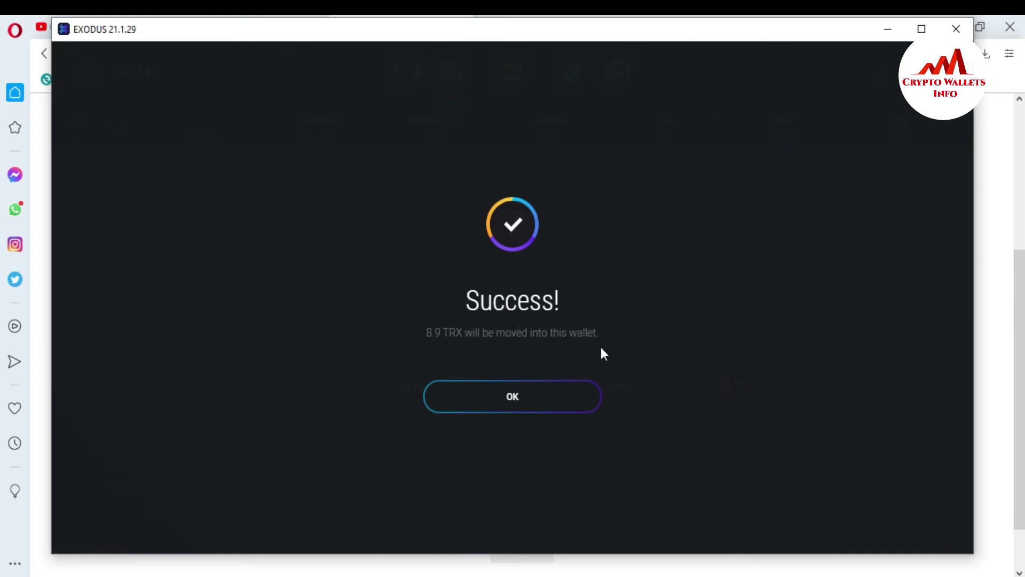
Dismiss the Success notice to see the 12.70 TRX balance, then minimize Exodus
{"action": "left_click", "coordinate": [503, 404]}
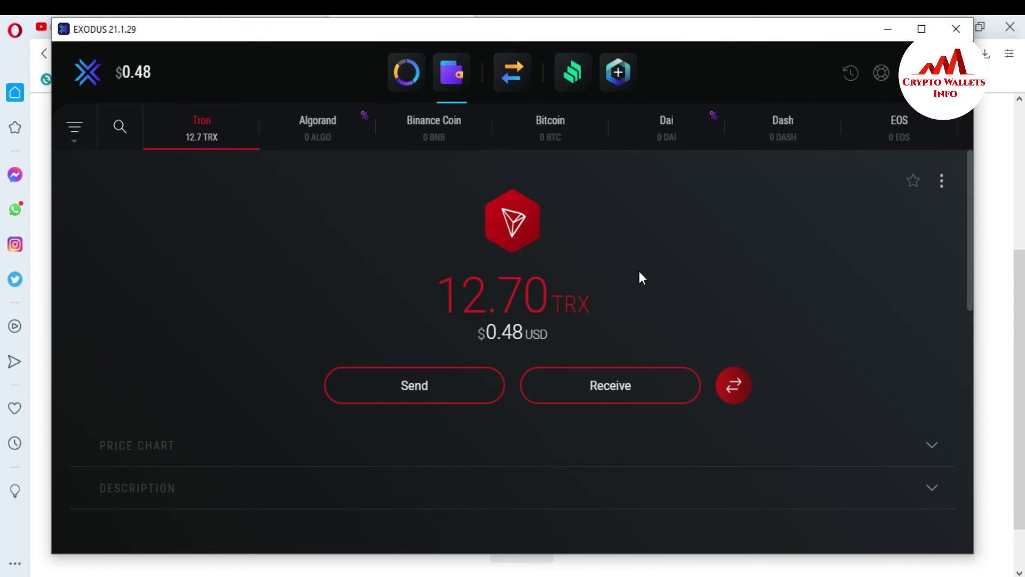
{"action": "left_click", "coordinate": [884, 27]}
View the YouTube channel page, then switch to the cryptowalletsinfo.com blog tab
{"action": "left_click", "coordinate": [57, 22]}
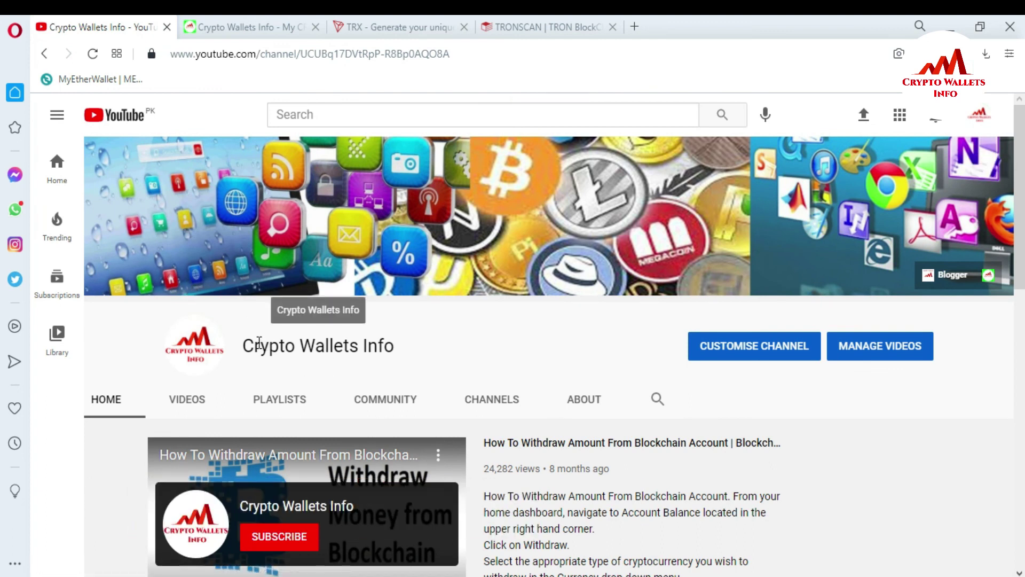
{"action": "left_click", "coordinate": [267, 24]}
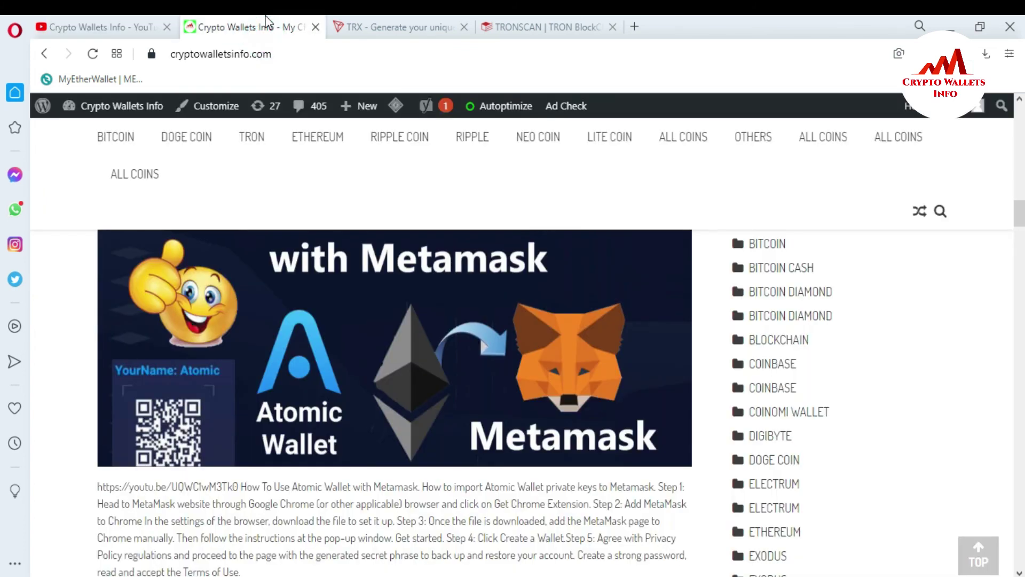